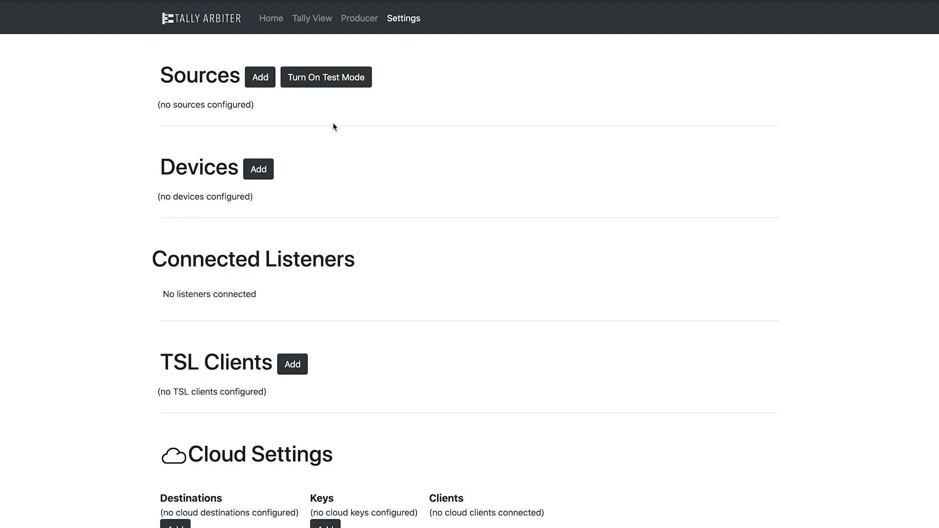
Start a new Blackmagic VideoHub source named videohub with the IP address 192.168.11.128
left_click(264, 77)
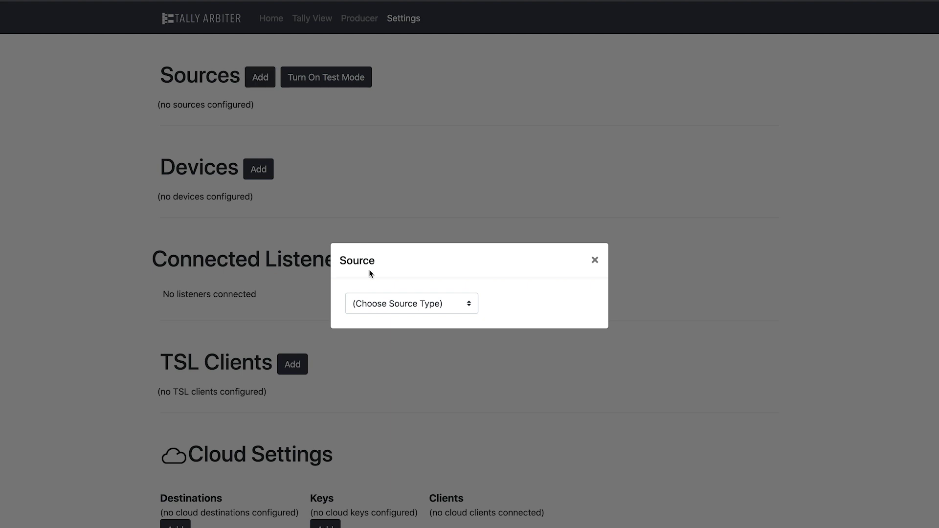
left_click(372, 311)
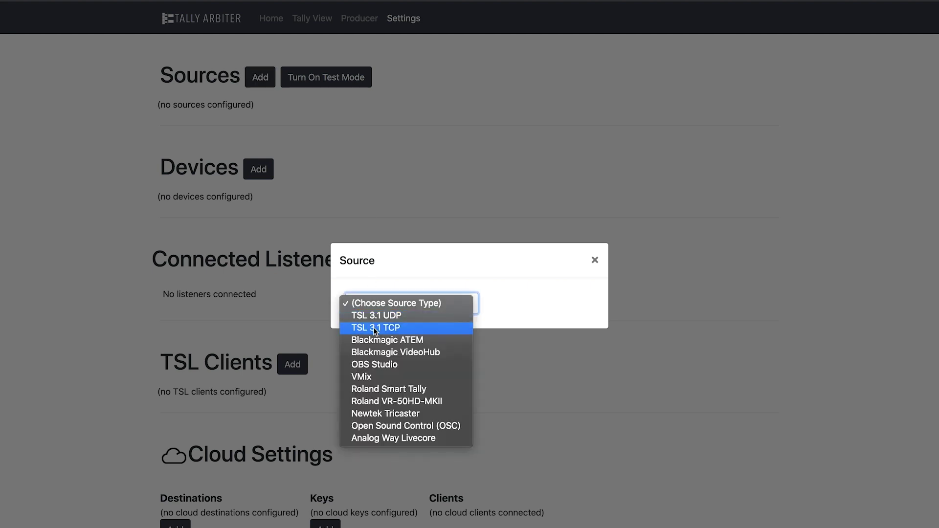
left_click(377, 352)
left_click(397, 299)
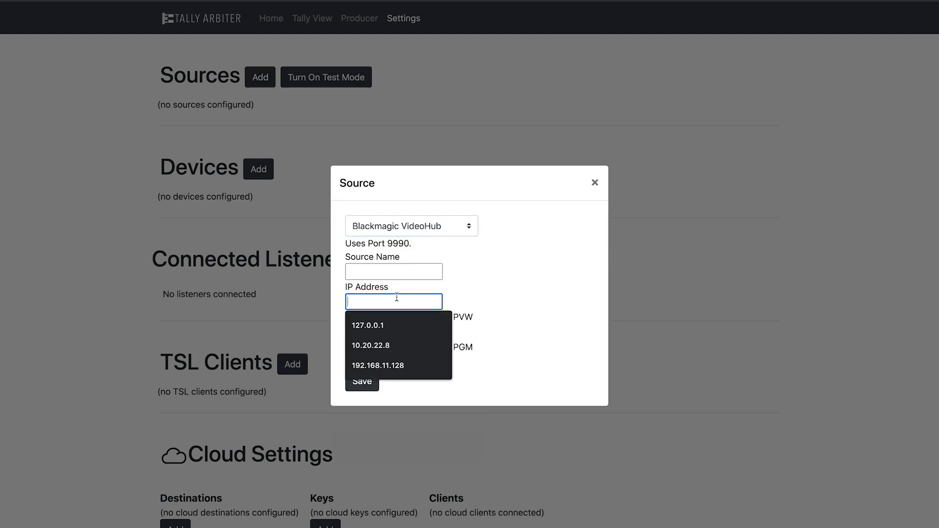
left_click(398, 364)
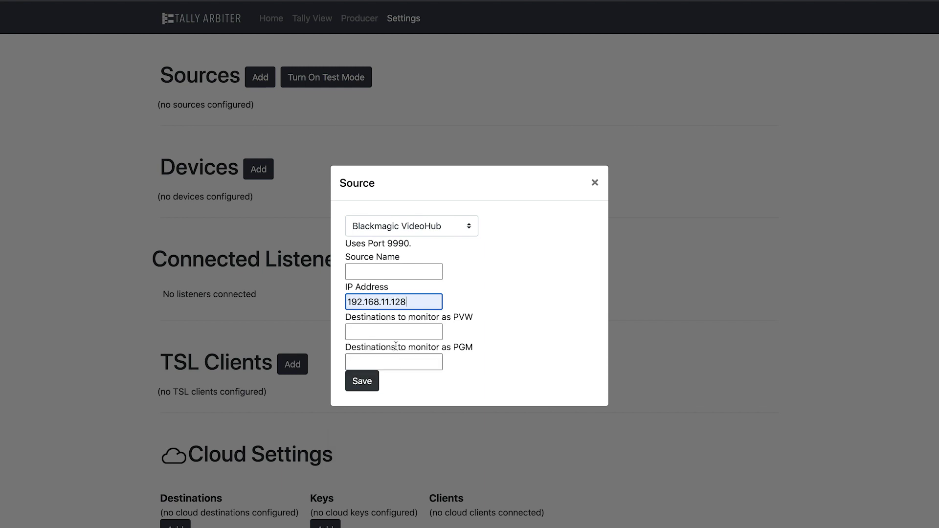
left_click(383, 272)
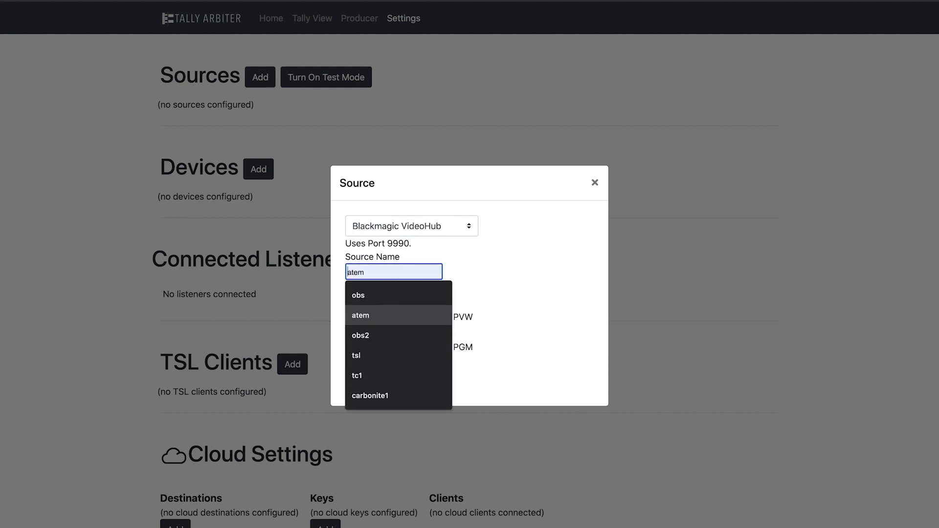
type("videohub")
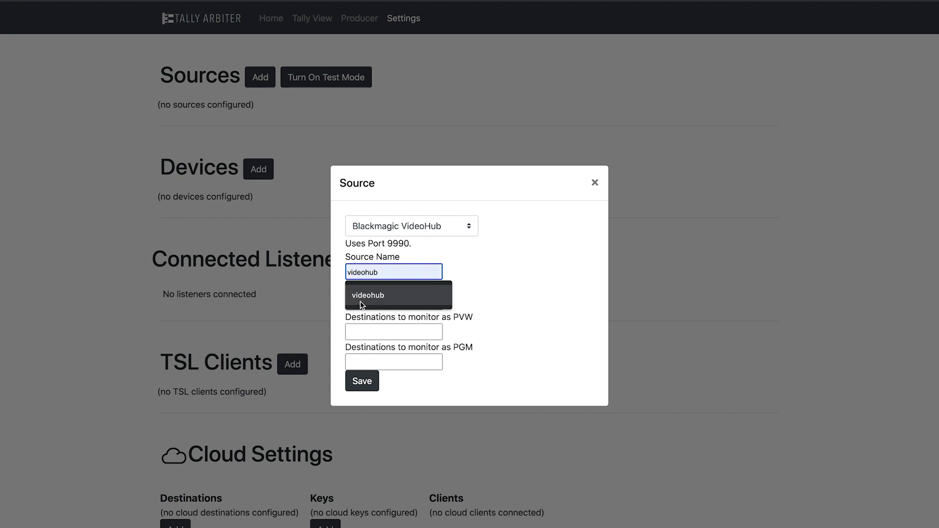
left_click(361, 299)
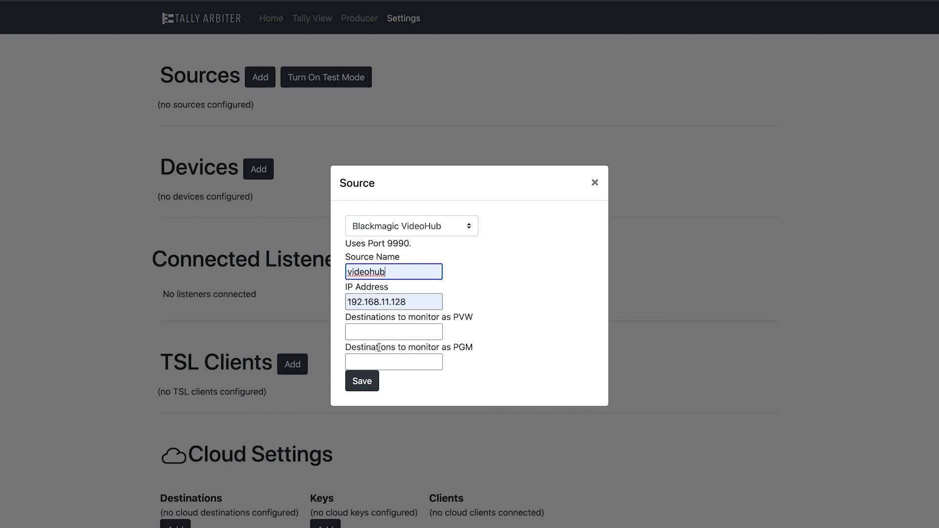
Set destination 57 to be monitored as PGM, check that destination in Blackmagic Videohub Control, and save the source
left_click(404, 365)
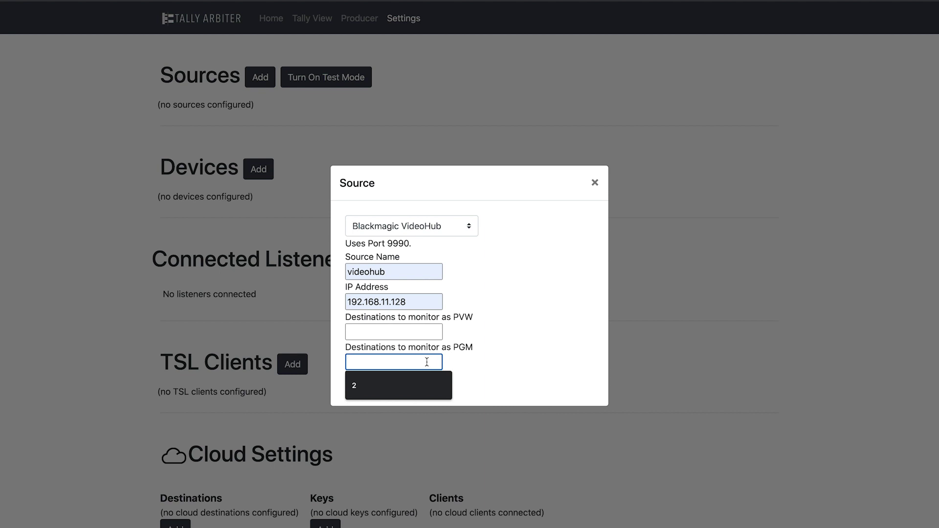
type("57")
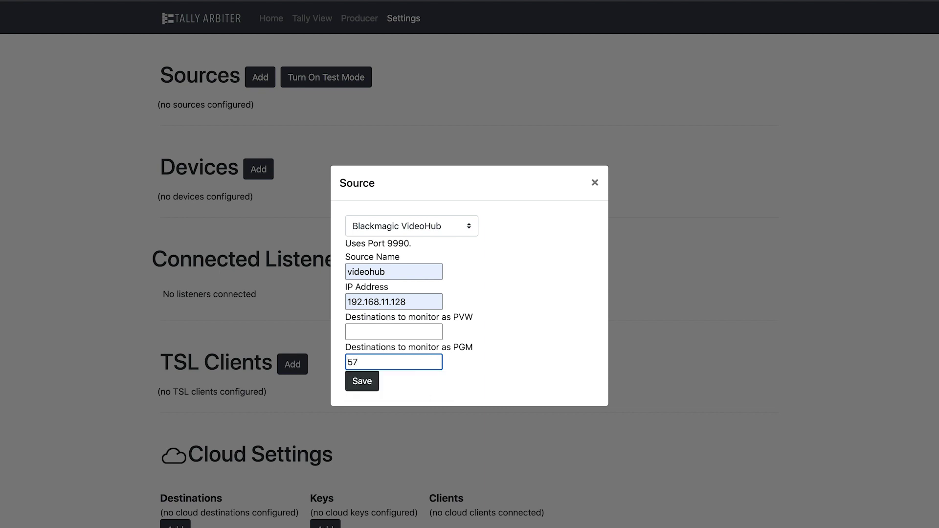
left_click(409, 513)
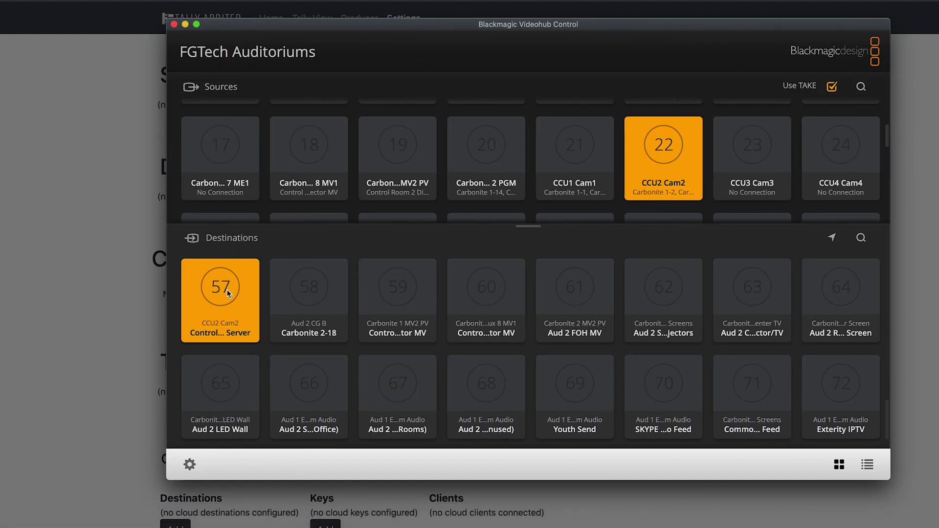
left_click(138, 298)
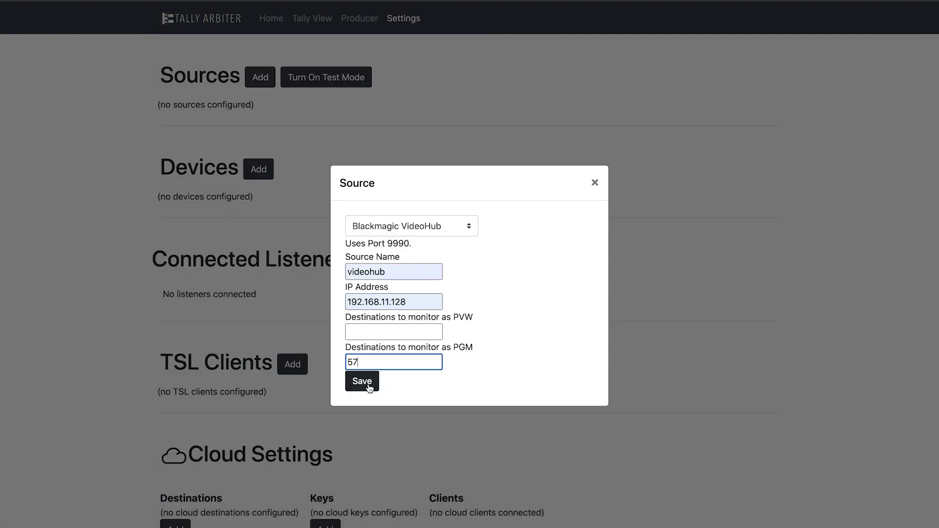
left_click(365, 382)
Add a device named Cam1, leaving its description and TSL address empty
scroll(294, 274, "down", 1)
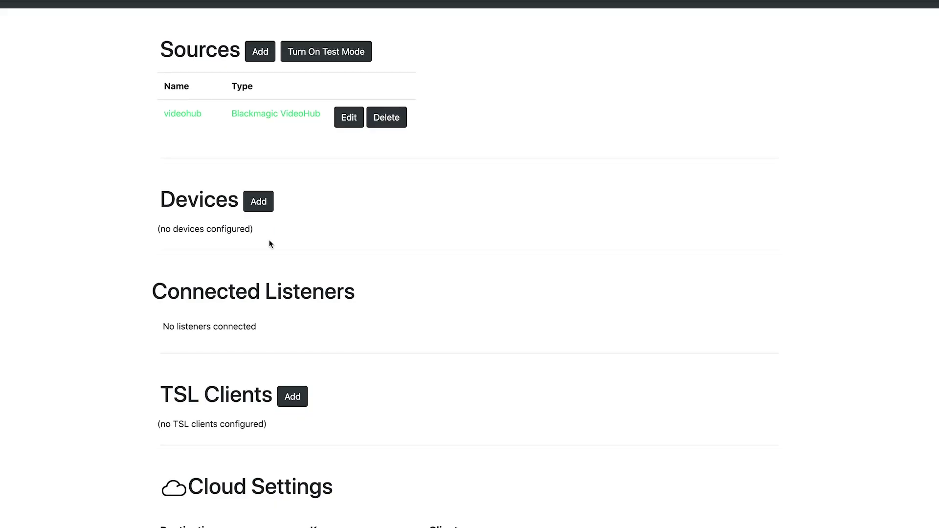
left_click(259, 202)
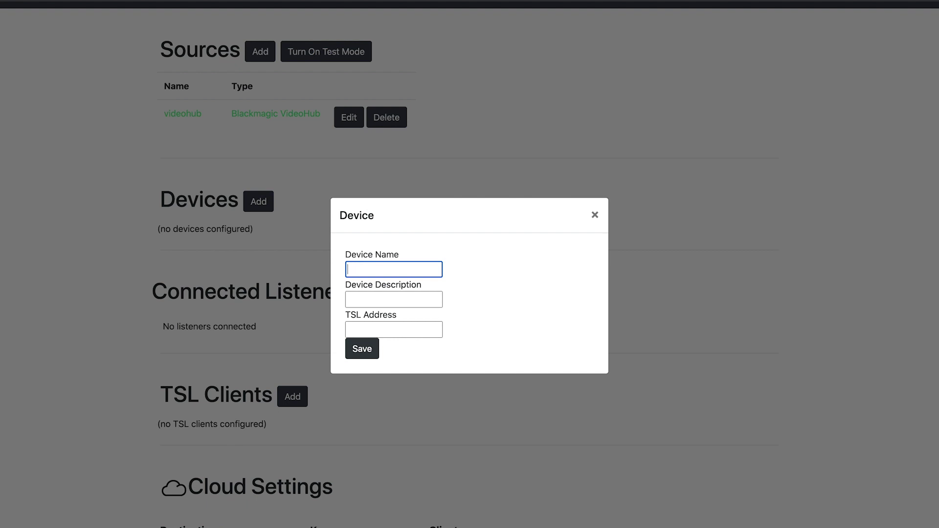
type("Cam1")
left_click(367, 311)
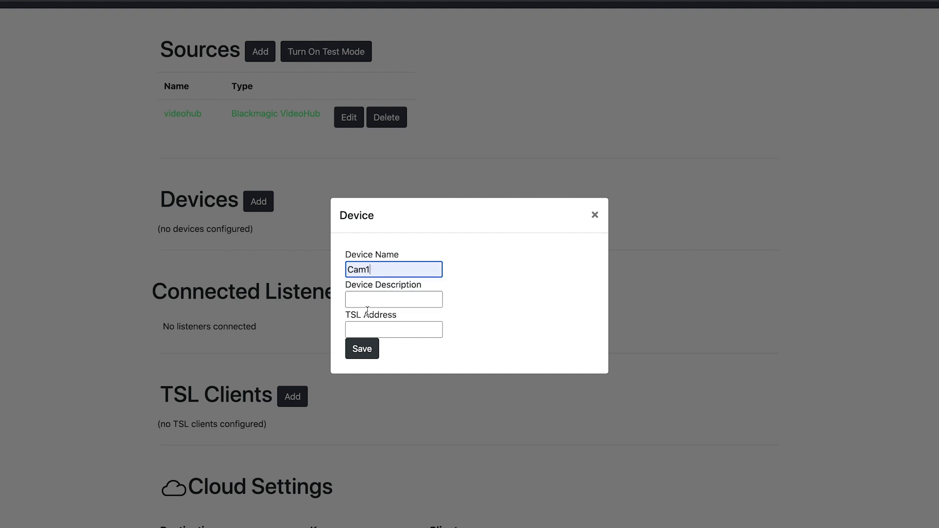
left_click(361, 348)
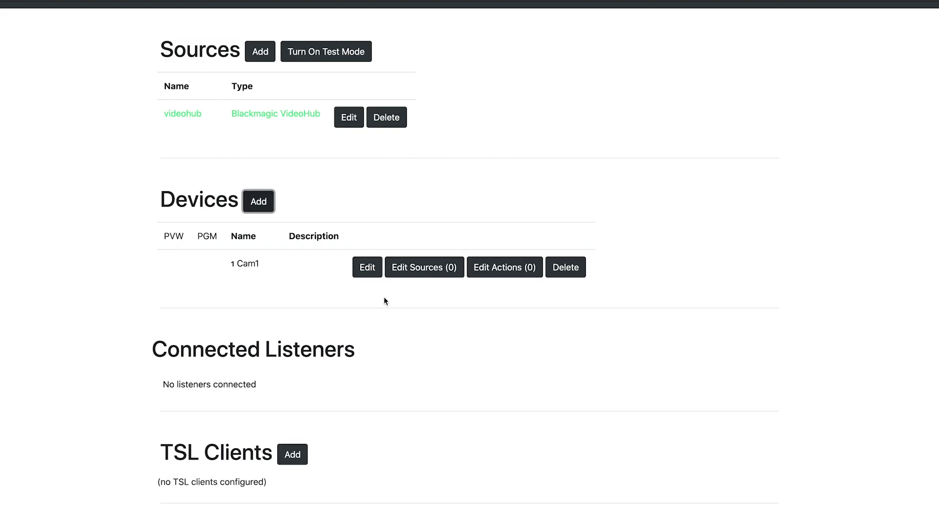
Assign the videohub address 21 CCU1 Cam1 as a device source for Cam1 and save it
left_click(420, 269)
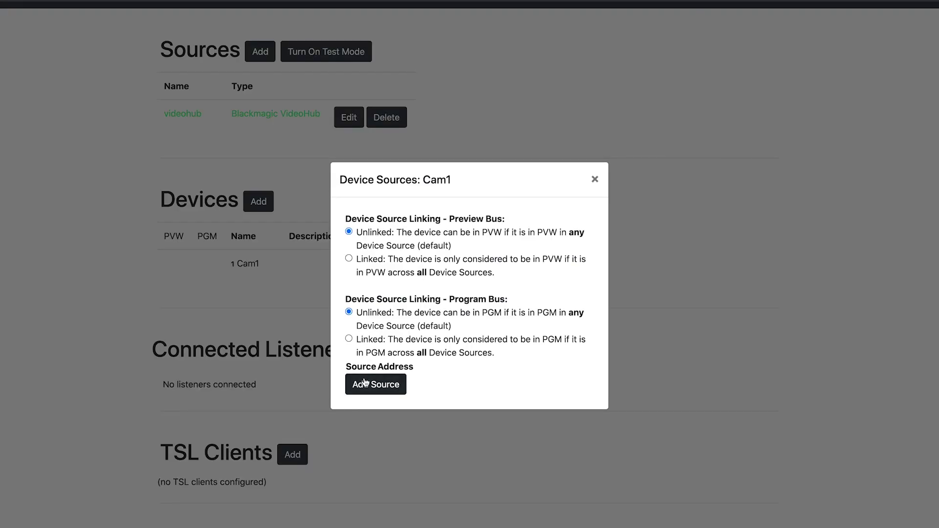
left_click(364, 384)
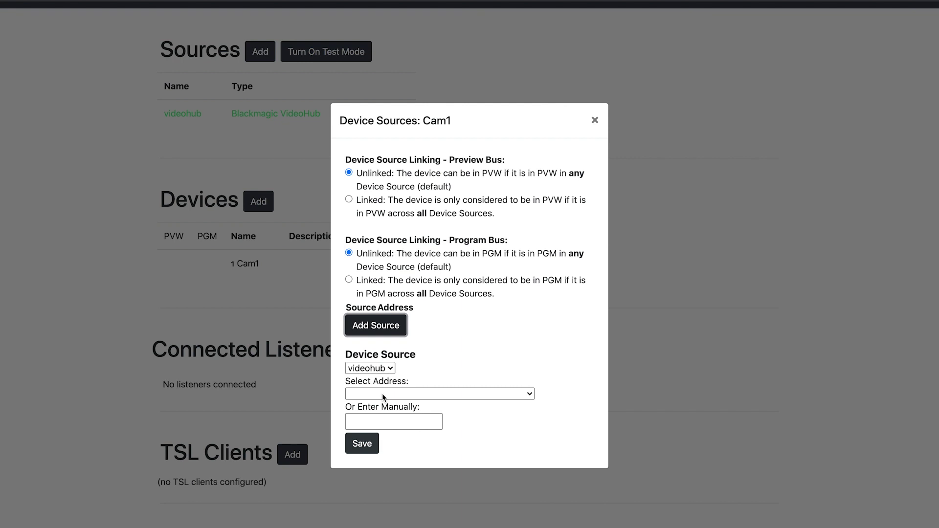
left_click(382, 393)
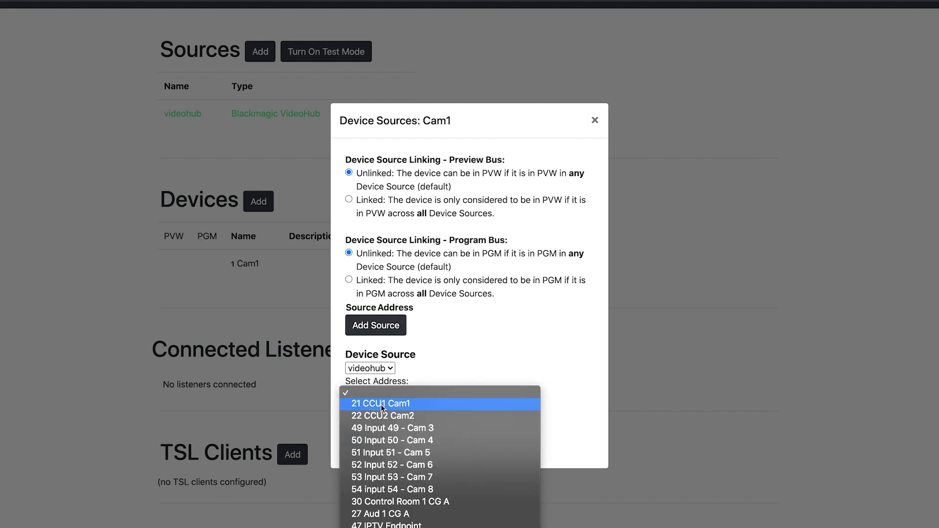
left_click(380, 404)
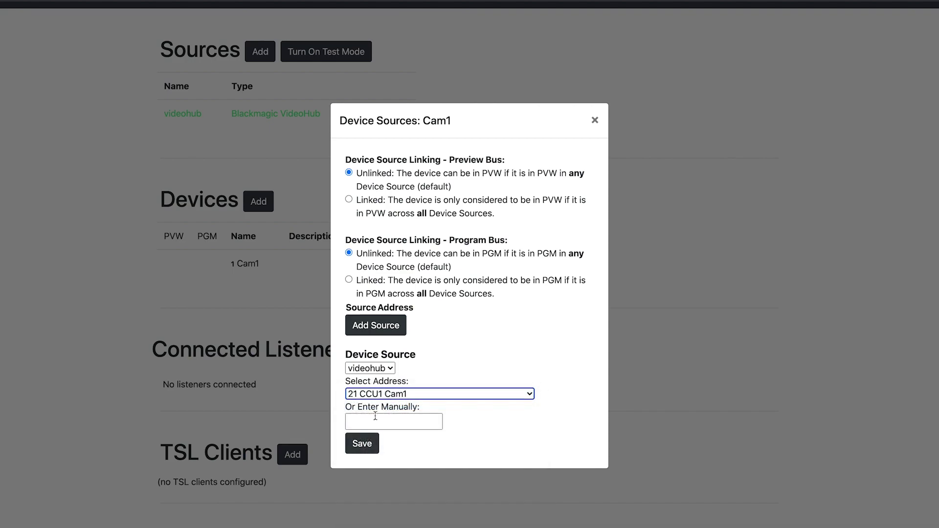
left_click(359, 445)
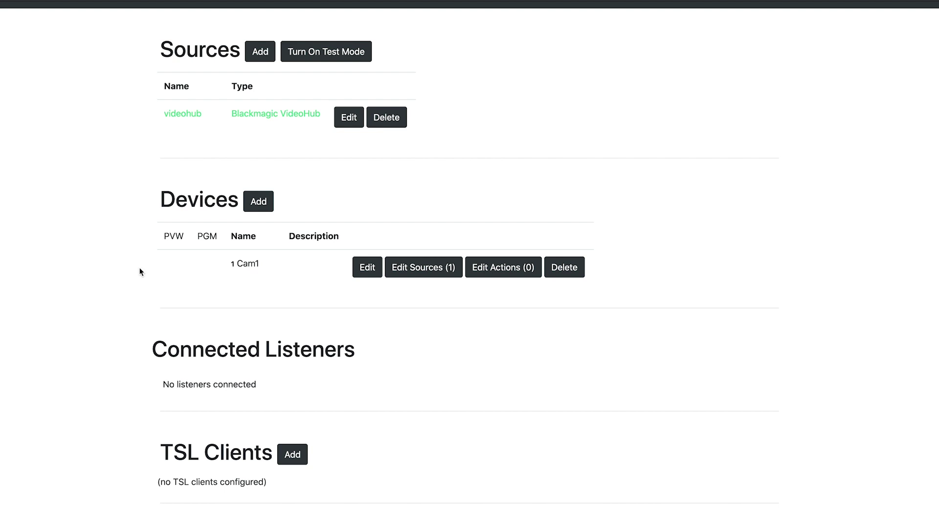
In Blackmagic Videohub Control, take source 21 CCU1 Cam1 to destination 57 and switch it back to 22 CCU2 Cam2
key("super+Tab")
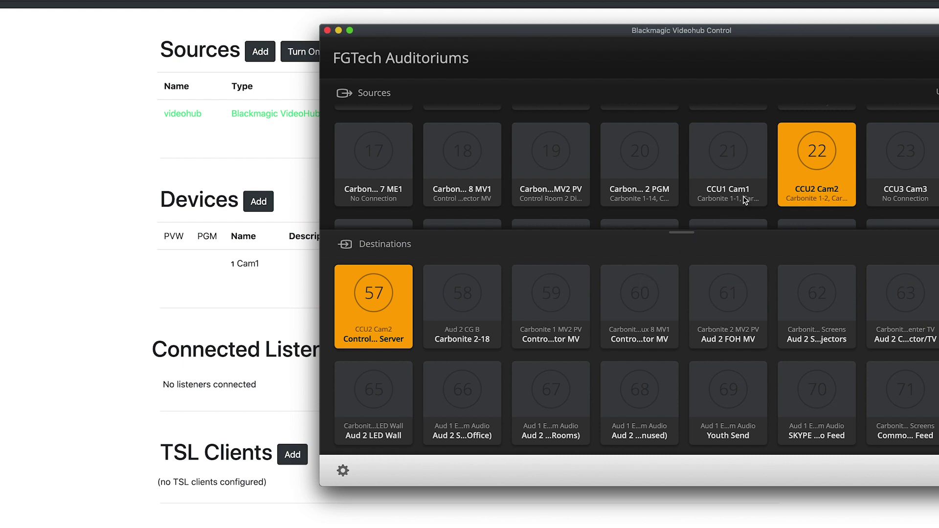
left_click(733, 163)
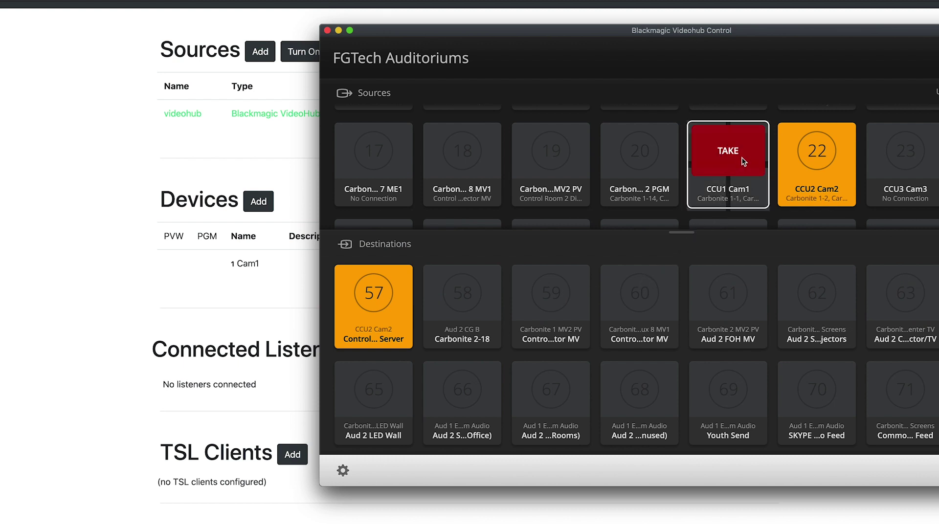
left_click(739, 154)
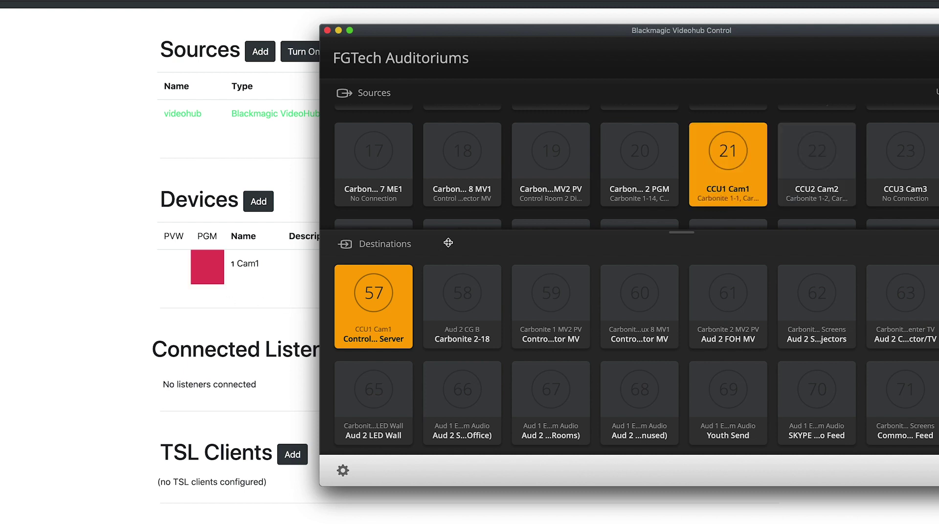
left_click(810, 157)
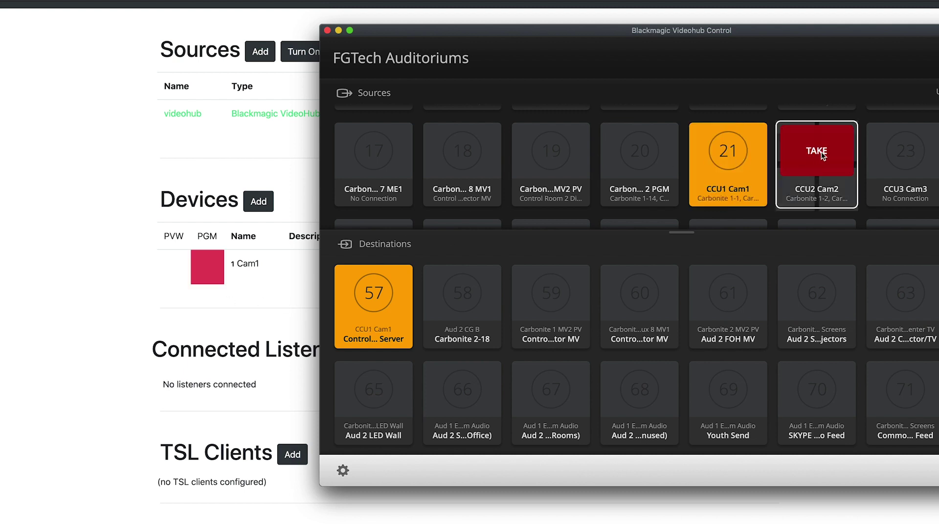
left_click(821, 153)
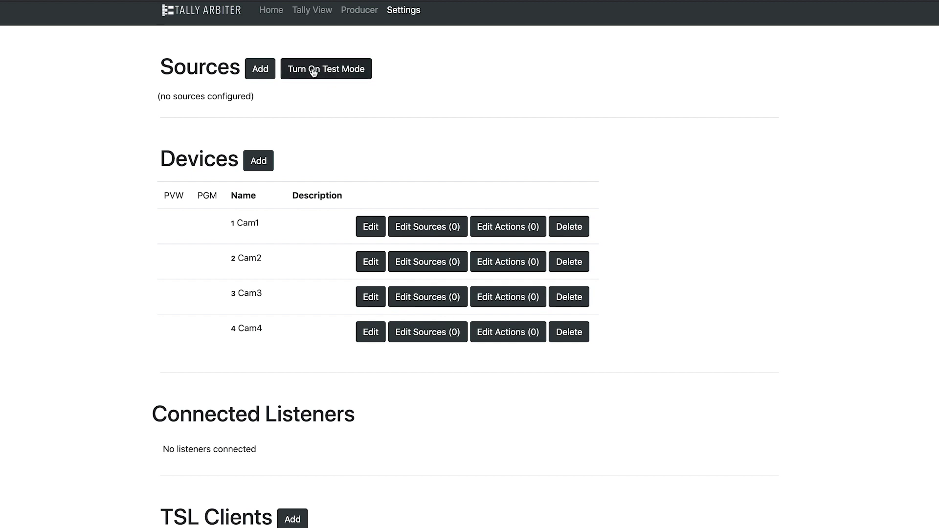
Turn on test mode for the configured camera devices
left_click(319, 70)
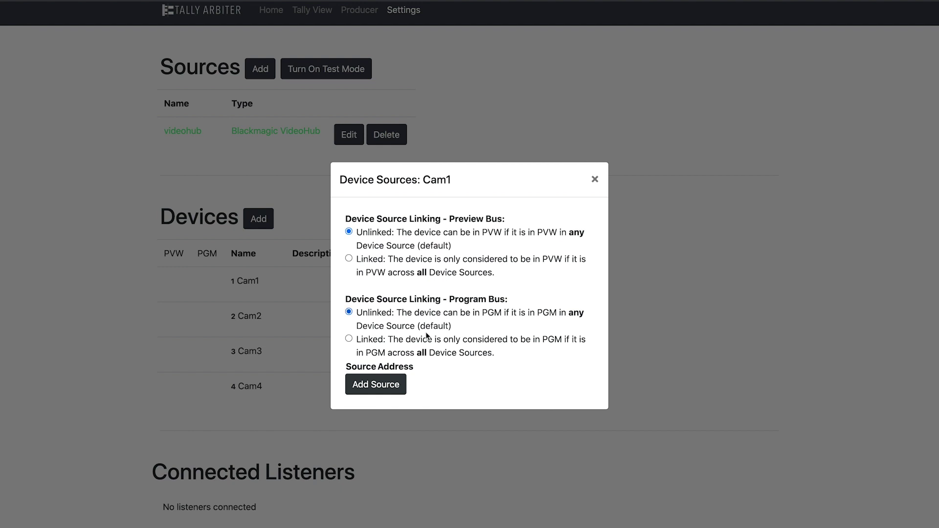
Start a device source for Cam1, look through the videohub addresses, and set the Program Bus linking to Linked
left_click(397, 386)
left_click(396, 394)
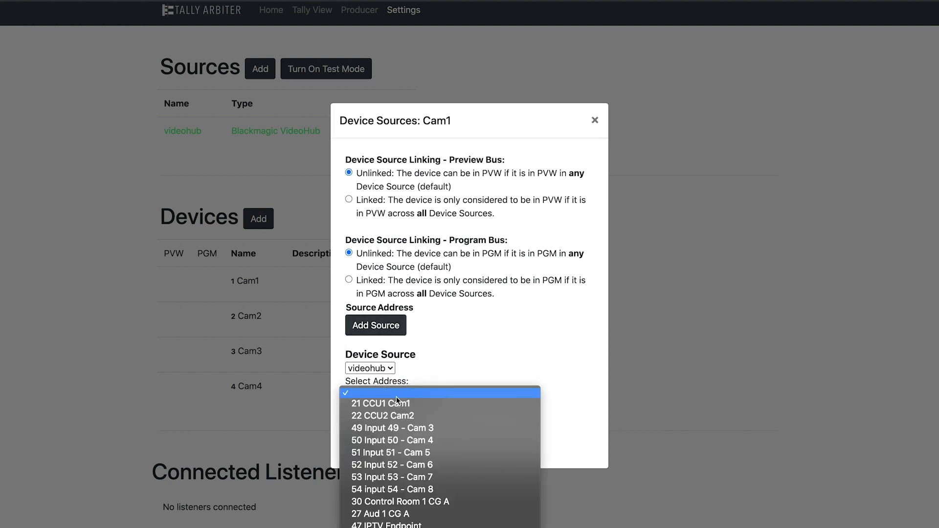
scroll(401, 483, "down", 1)
left_click(546, 447)
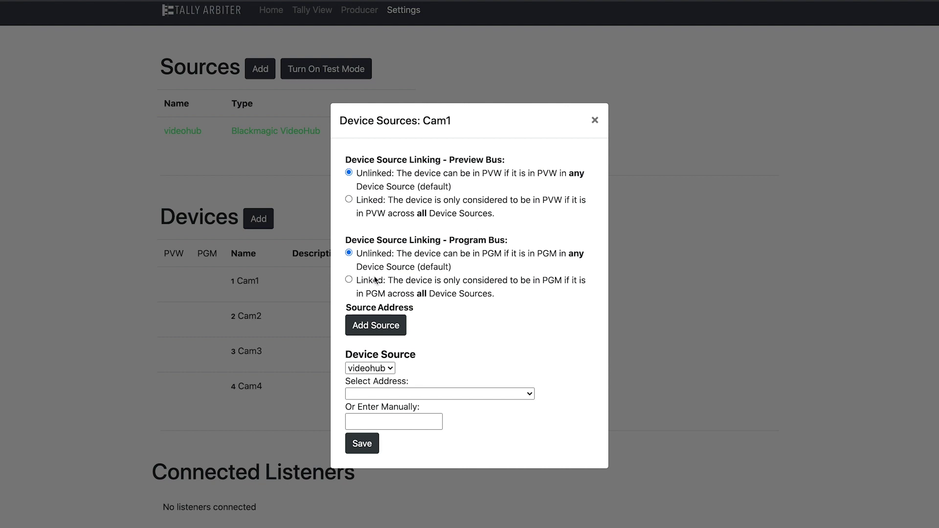
left_click(348, 279)
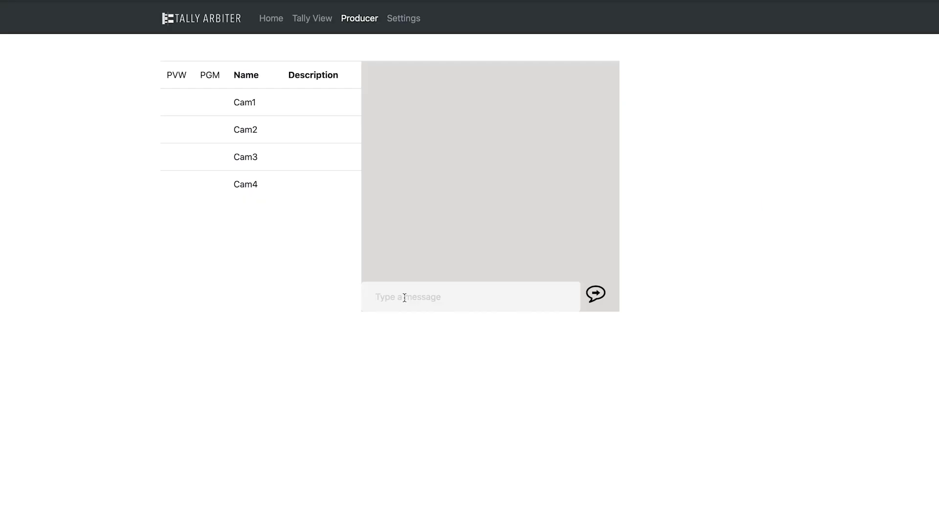
Send the chat message "zoom in, cam 4!" from the Producer page
type("zoom in, cam 4!")
key("Return")
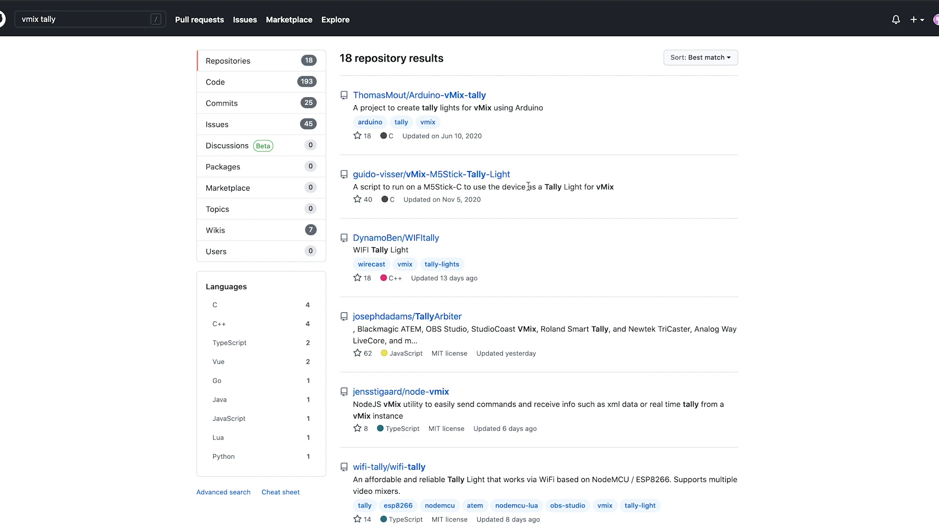
Switch to GitHub, open the vMix-M5Stick-Tally-Light repository from the vmix tally results, and look through its README
left_click(471, 177)
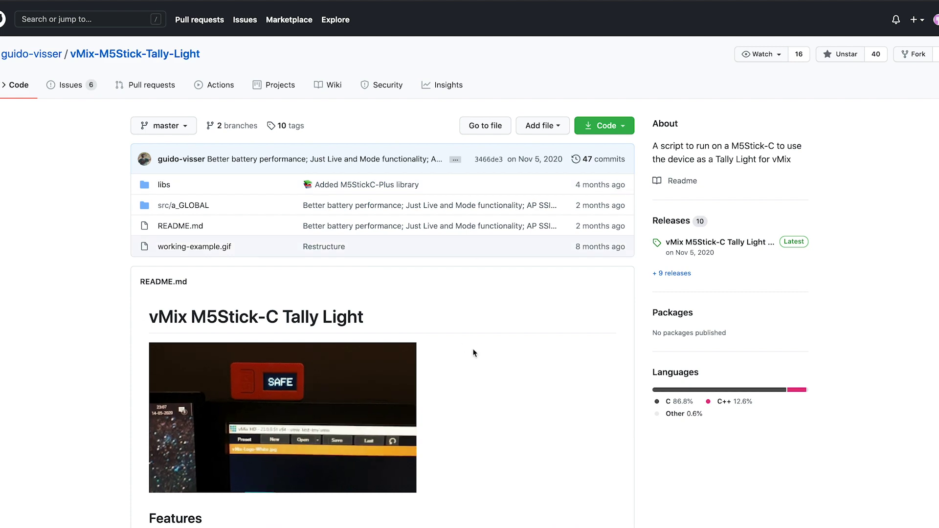
scroll(484, 348, "down", 1)
scroll(484, 347, "down", 2)
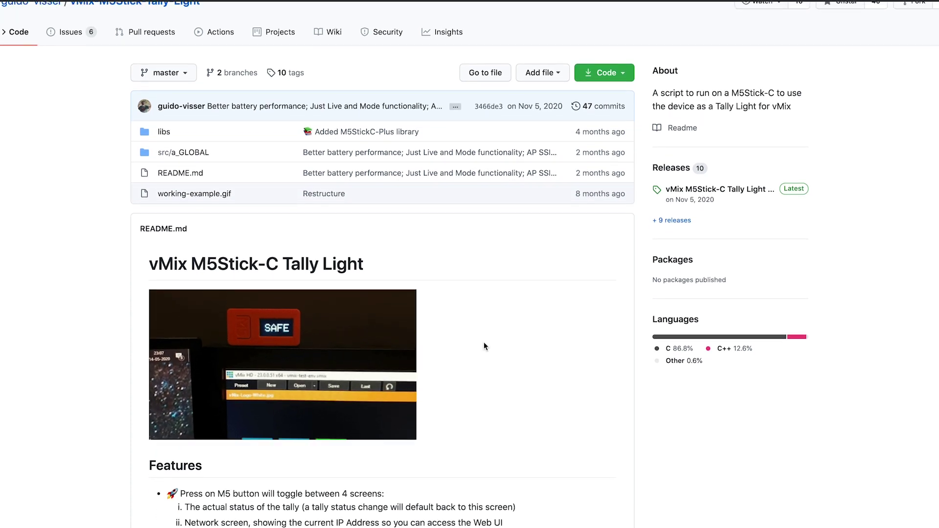